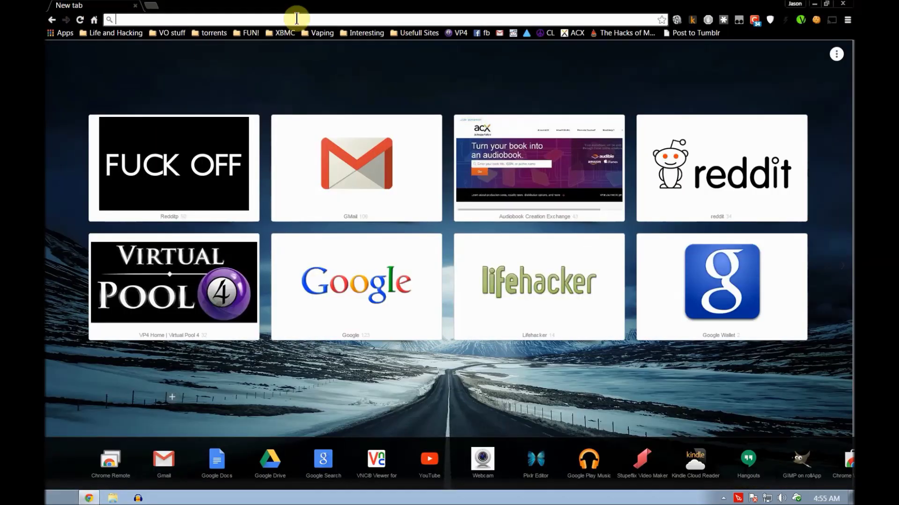
- Search Google for 'bitcoin wallet' and open Blockchain.info's Create A New Wallet page
text(bitcoin)
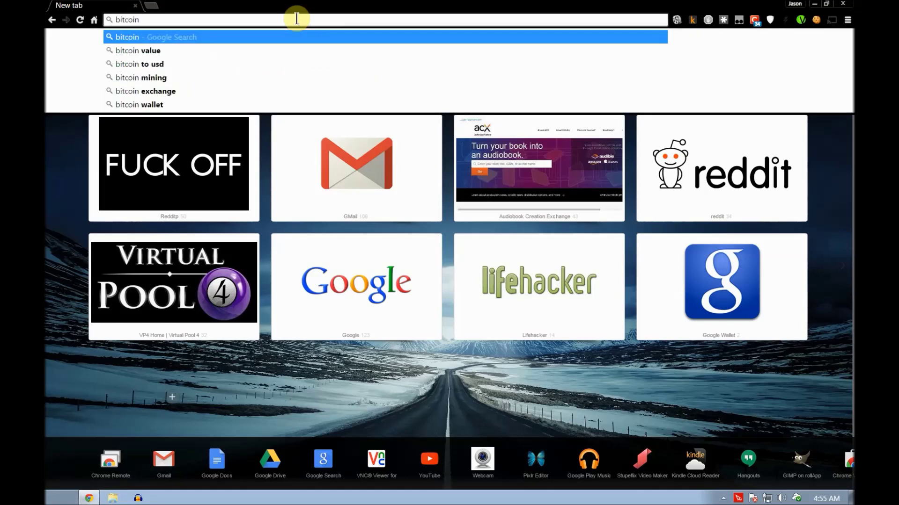
text( wallet)
key(Return)
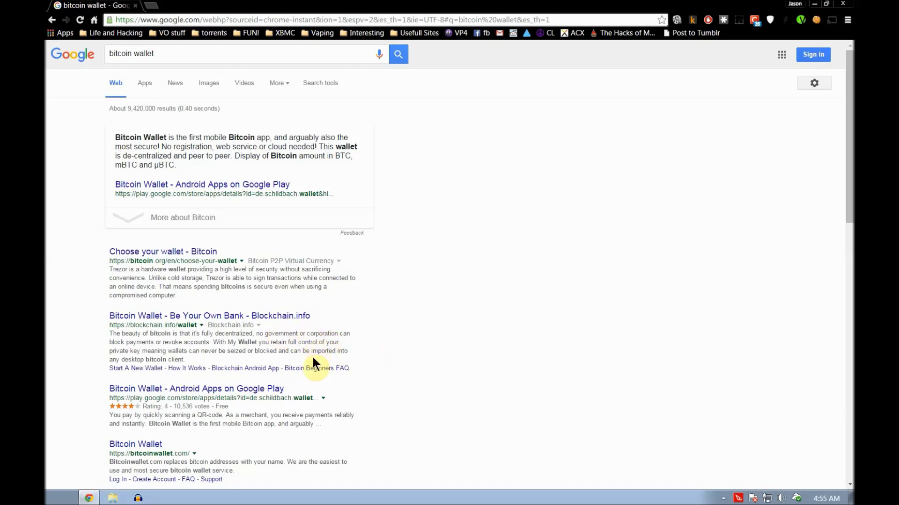
click(265, 318)
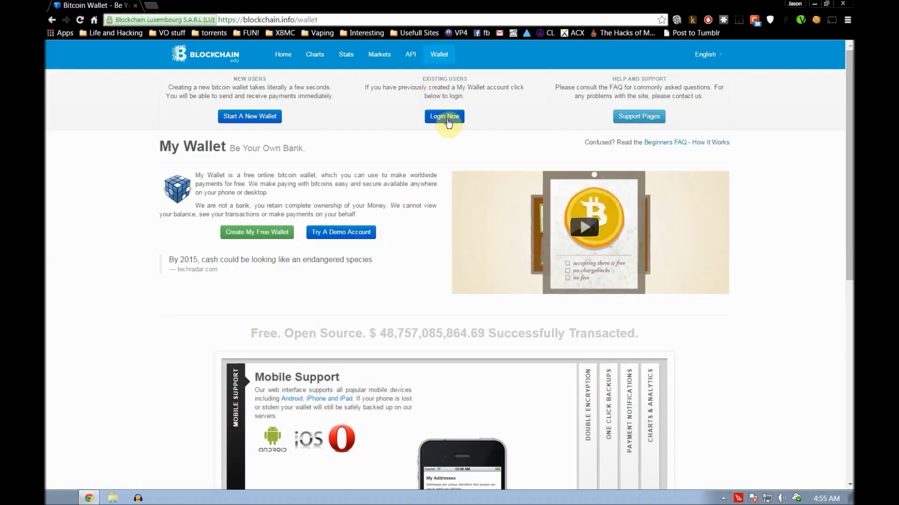
click(237, 121)
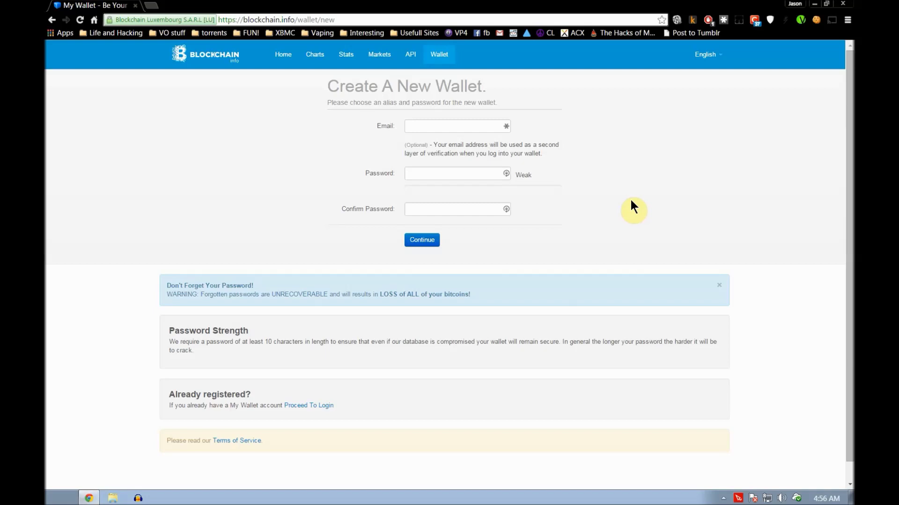
click(468, 124)
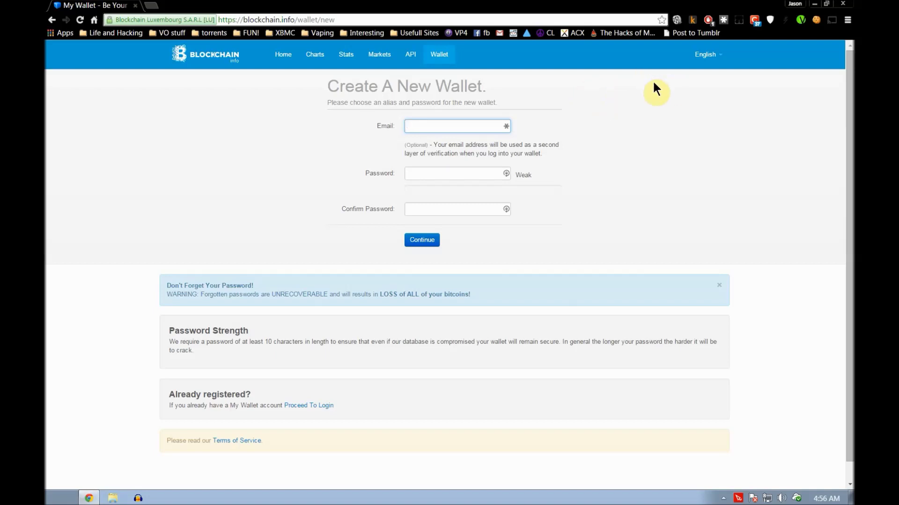
- Enter an e-mail address and the password in both password fields, then submit the new-wallet form
click(470, 176)
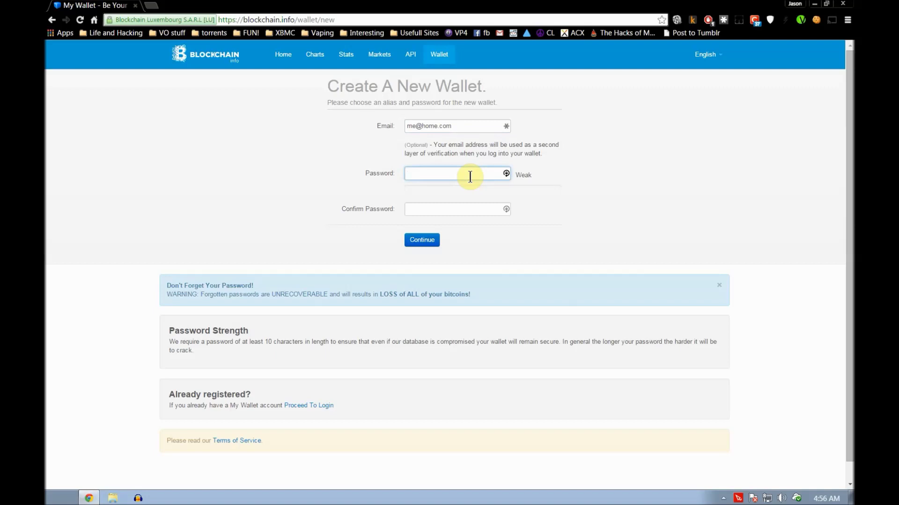
text(password1)
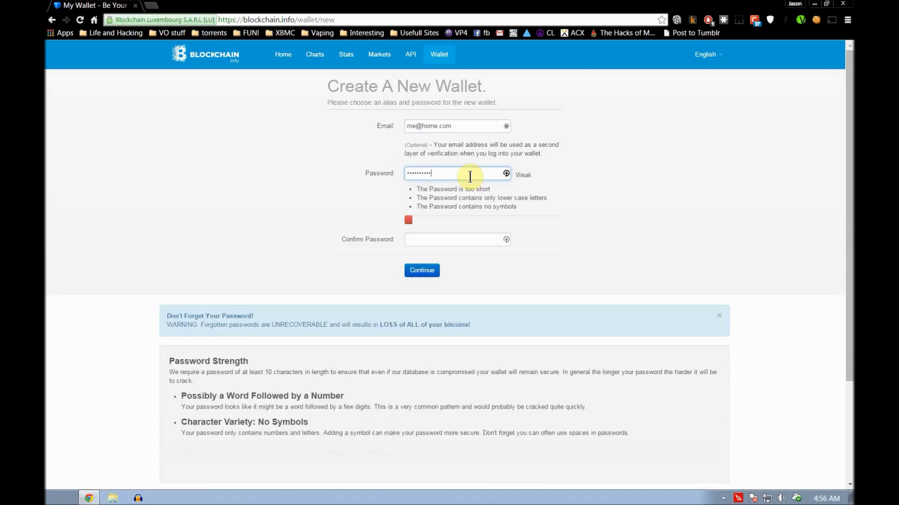
key(Tab)
text(passwor)
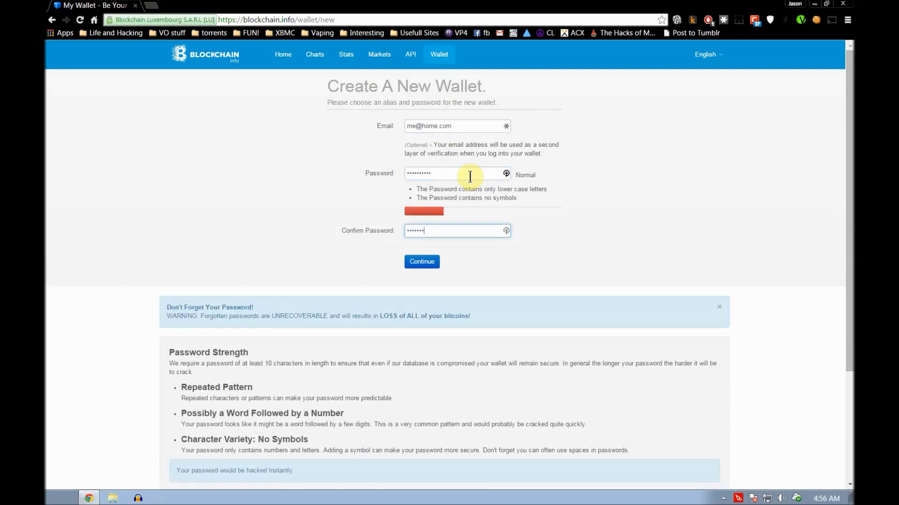
text(d12)
click(432, 263)
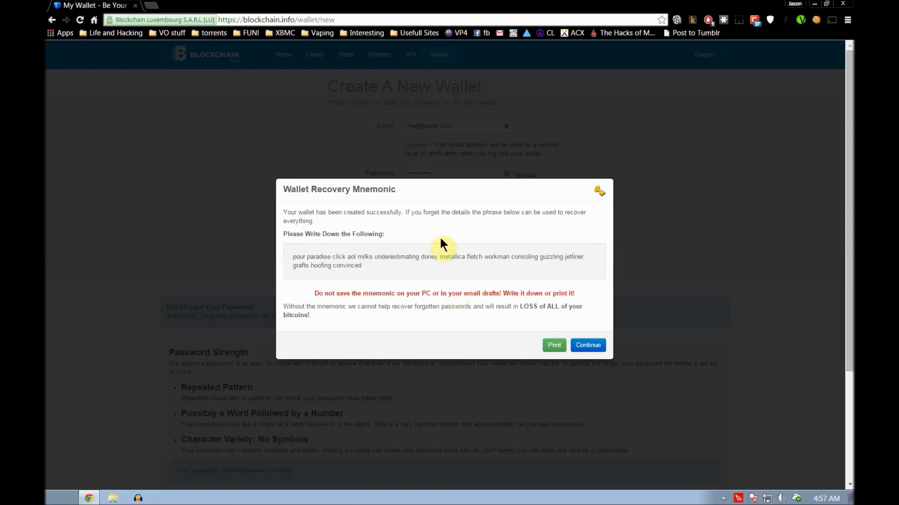
- Select the wallet recovery mnemonic to note it, then continue to the login page
drag(363, 264, 287, 256)
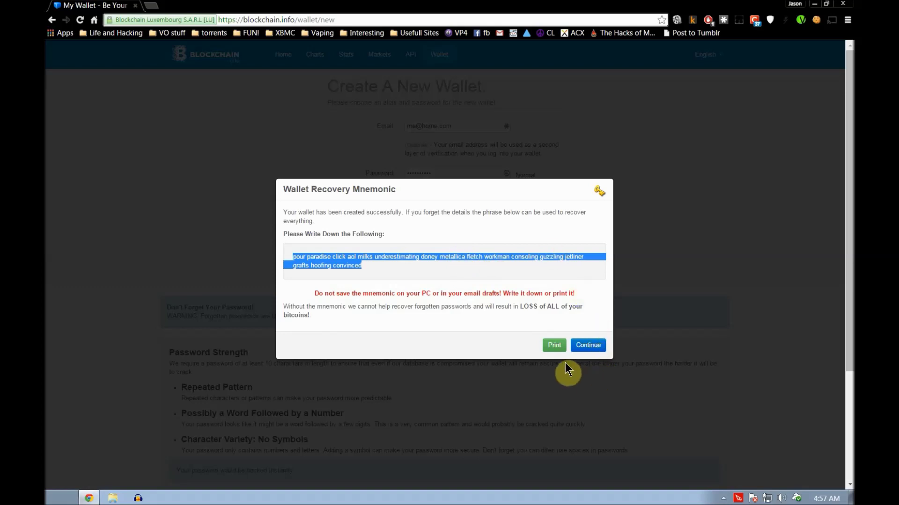
click(593, 347)
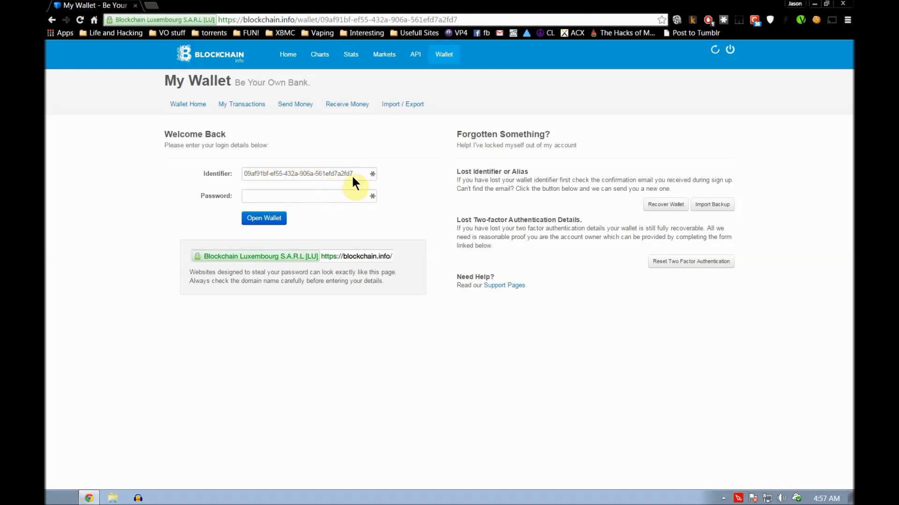
- Log in to the new Blockchain.info wallet with its password
click(337, 201)
text(•••••••)
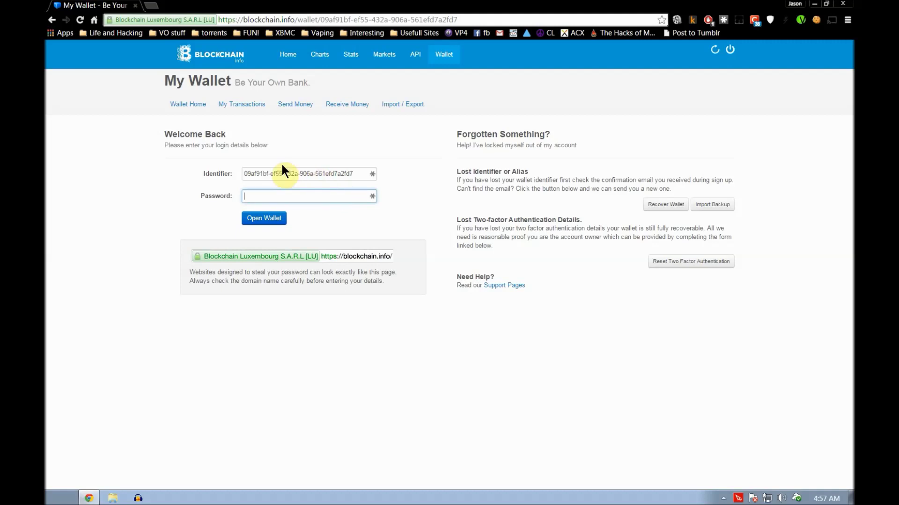
text(•••)
click(261, 218)
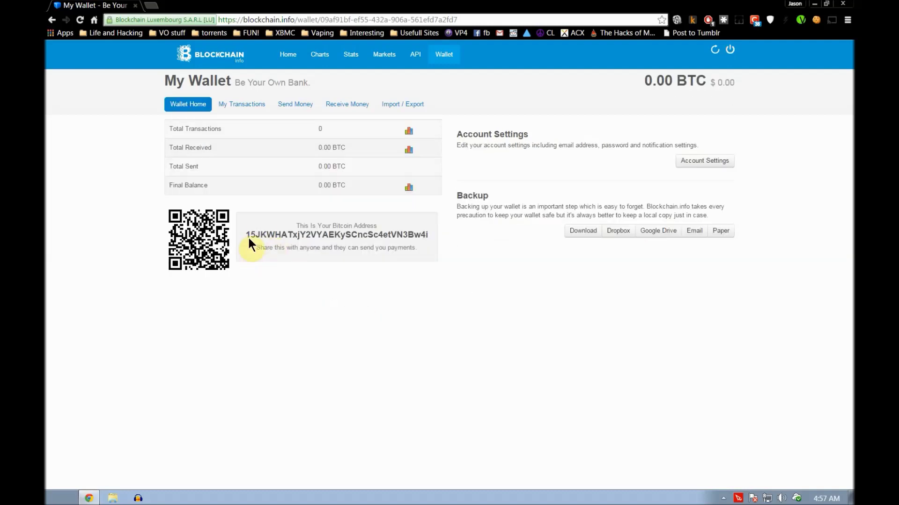
- Copy the wallet's bitcoin address and minimize Chrome to show the desktop
drag(247, 237, 430, 235)
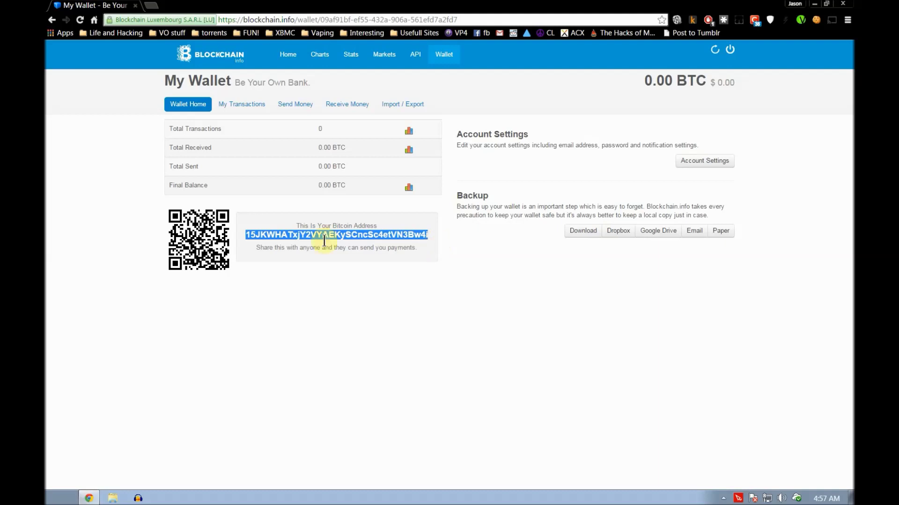
right_click(305, 236)
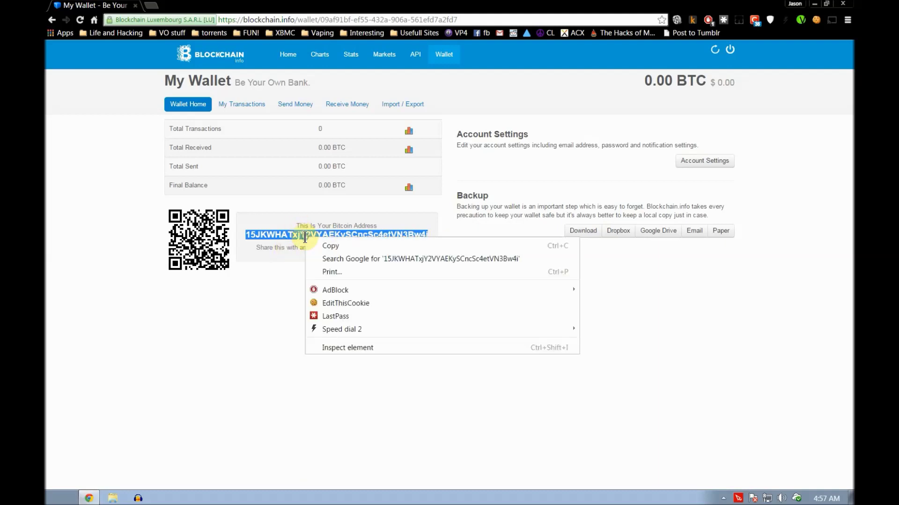
click(343, 247)
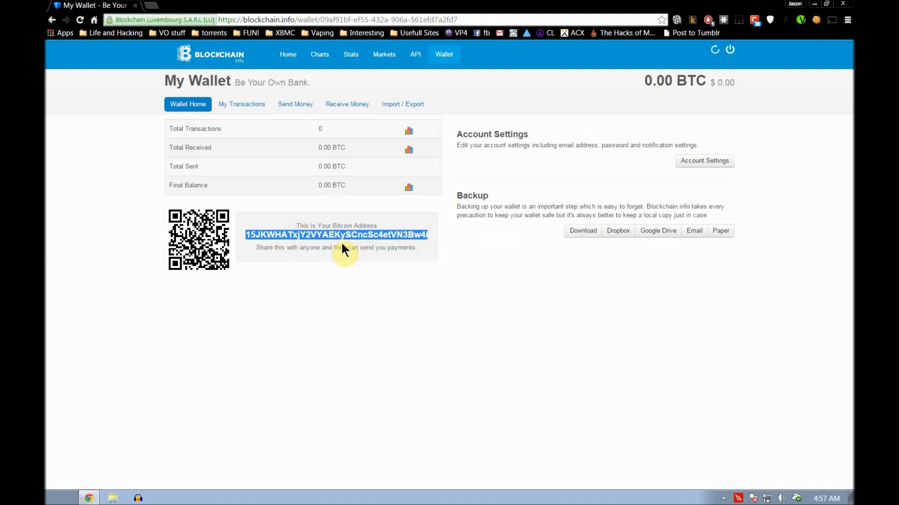
click(815, 5)
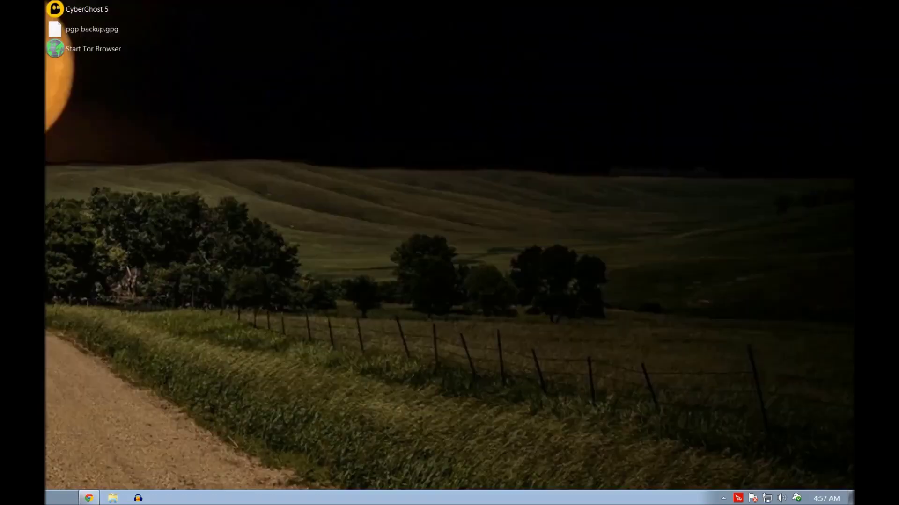
- Bring Chrome back maximized on Circle and attempt signing in with the fields empty
key(alt+Tab)
double_click(478, 61)
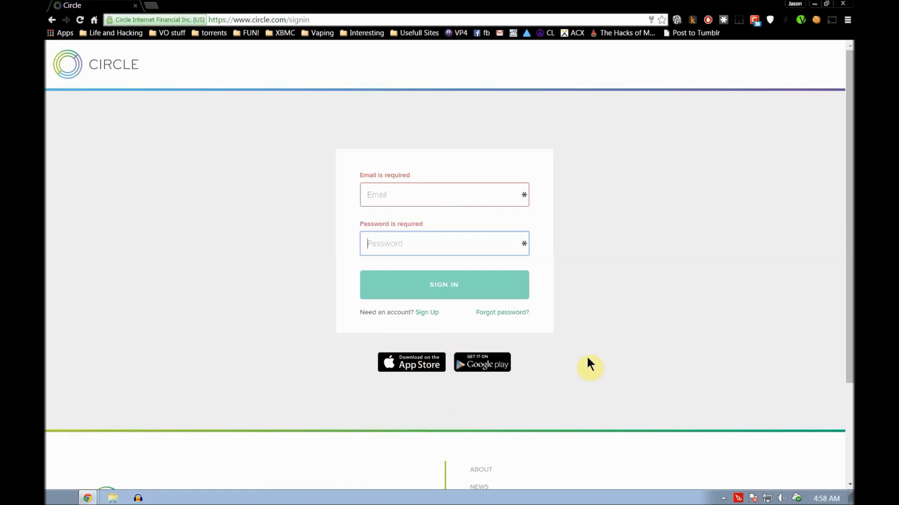
click(439, 285)
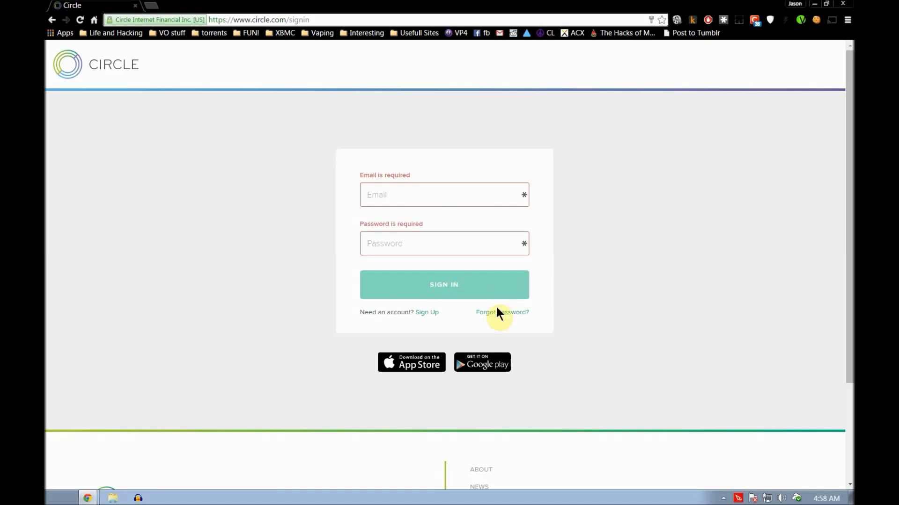
- Open Circle's sign-up form and enter the first name, last name and e-mail address
click(426, 312)
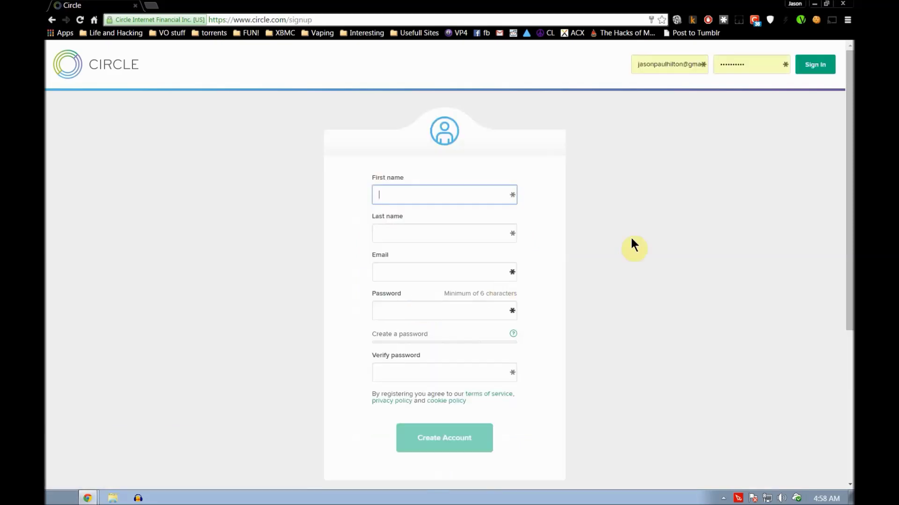
text(joe)
key(Tab)
text(blow)
key(Tab)
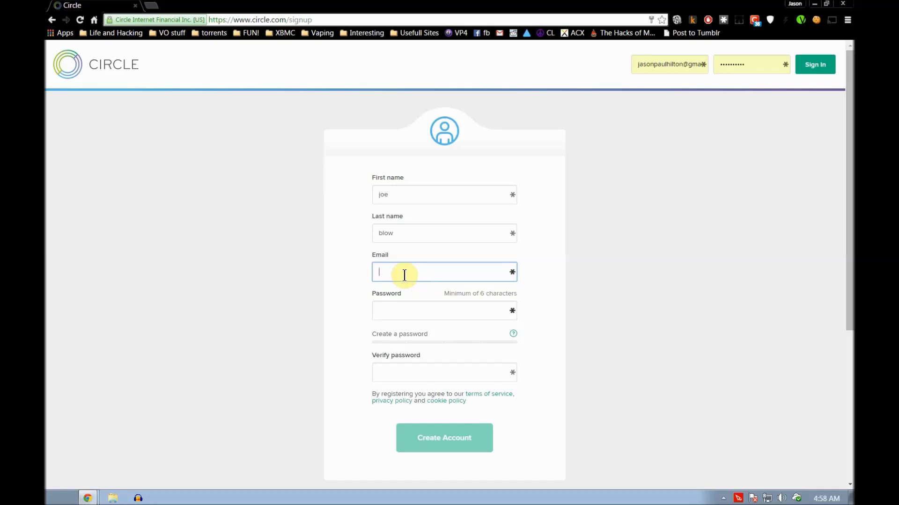
- Enter and verify the account password, create the account, and decline Chrome's save-password offer
key(Tab)
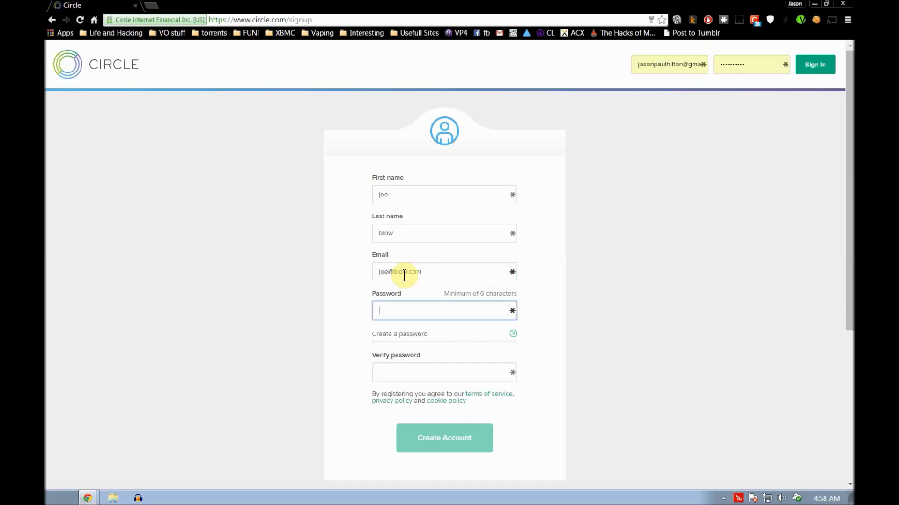
text(password1)
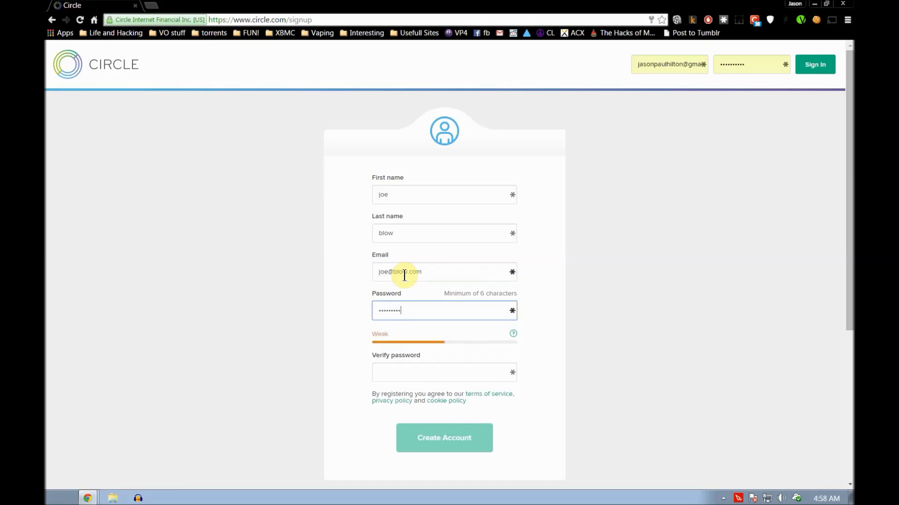
text(1)
key(Tab)
text(pa)
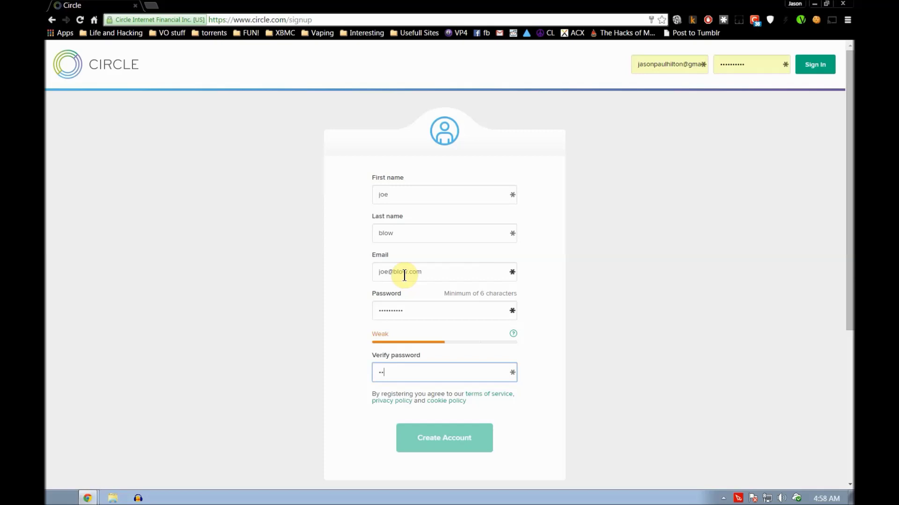
text(ssword11)
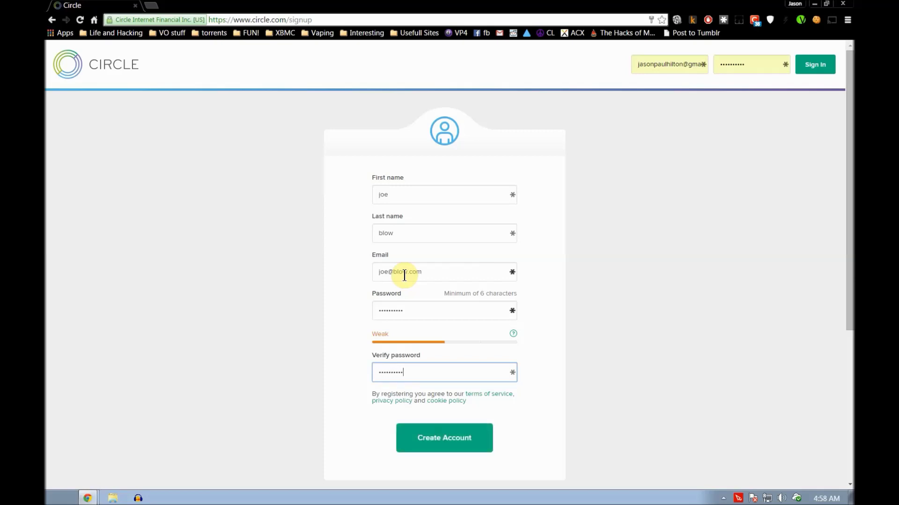
click(463, 436)
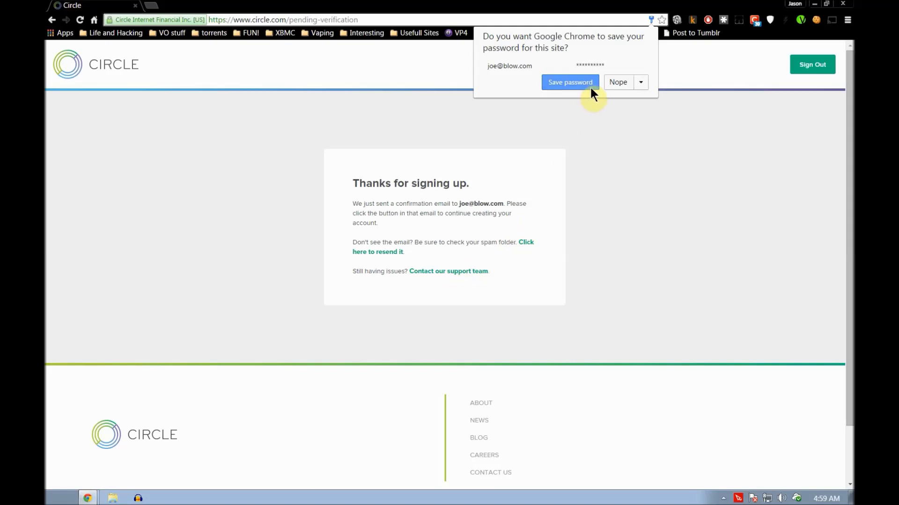
click(619, 173)
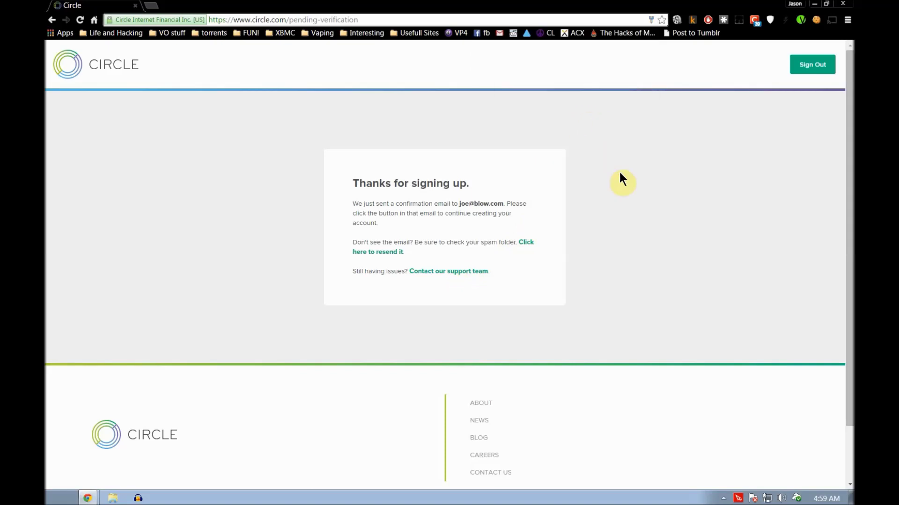
- Sign out of Circle, sign back in, and restore the browser window on the account page
click(801, 66)
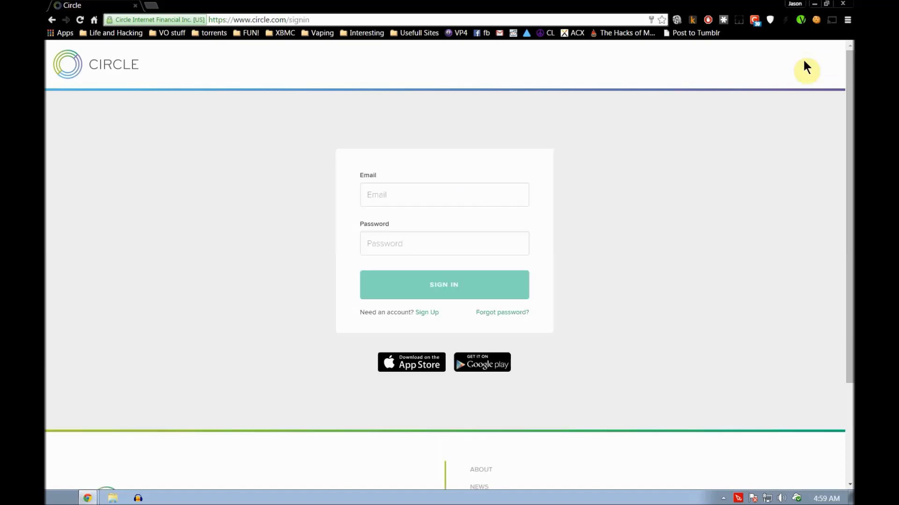
click(436, 285)
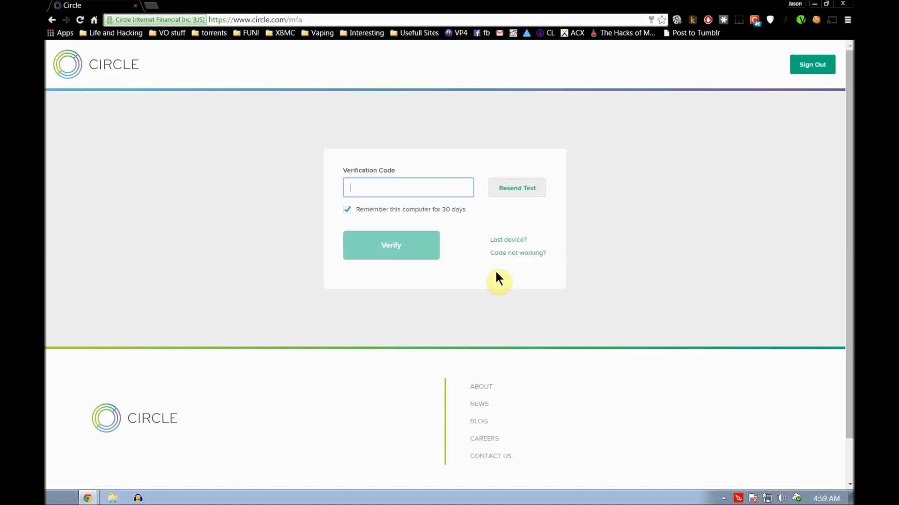
double_click(448, 7)
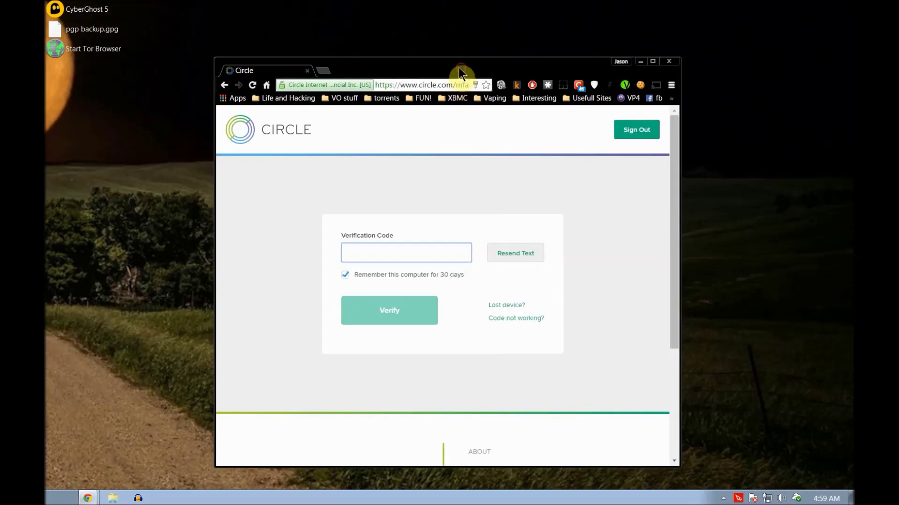
key(super+Down)
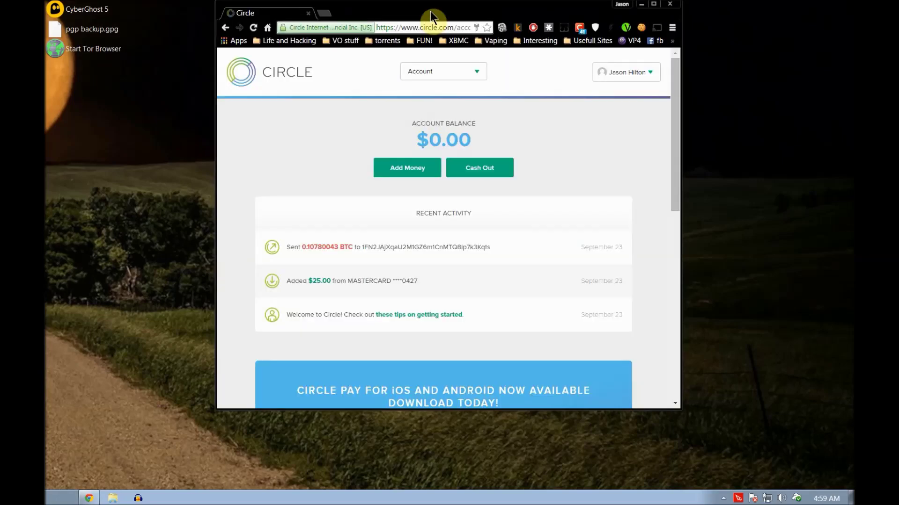
double_click(431, 10)
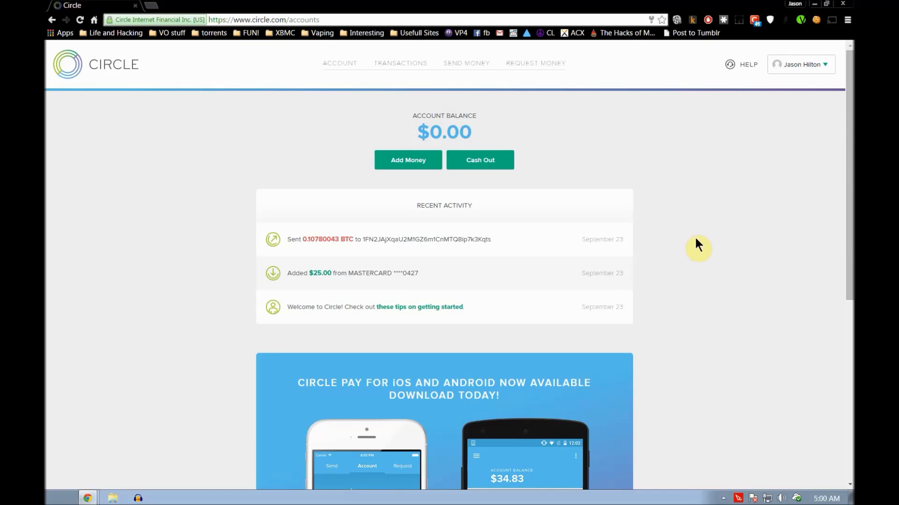
- View Circle's Add Money deposit page, then go back to the account overview
click(393, 160)
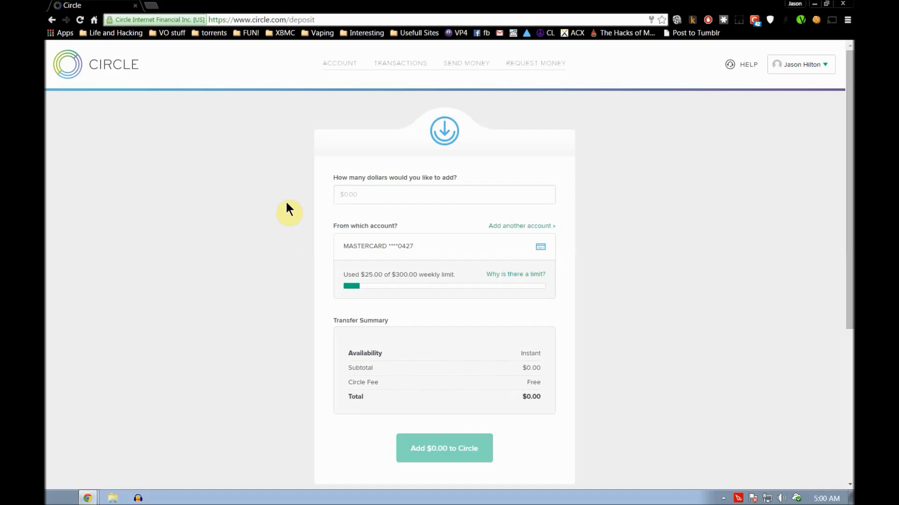
key(alt+Left)
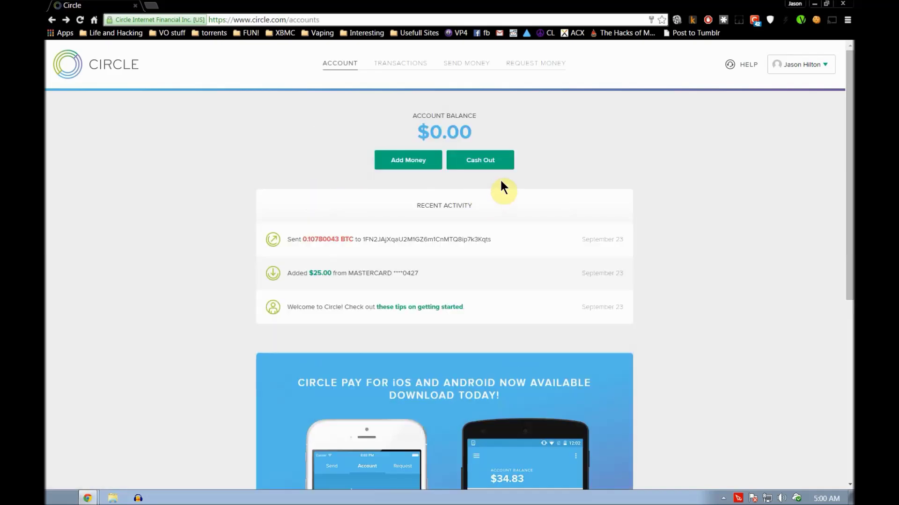
- Paste the copied Blockchain.info address into the Send to field of Circle's Send Money form
click(454, 66)
click(346, 195)
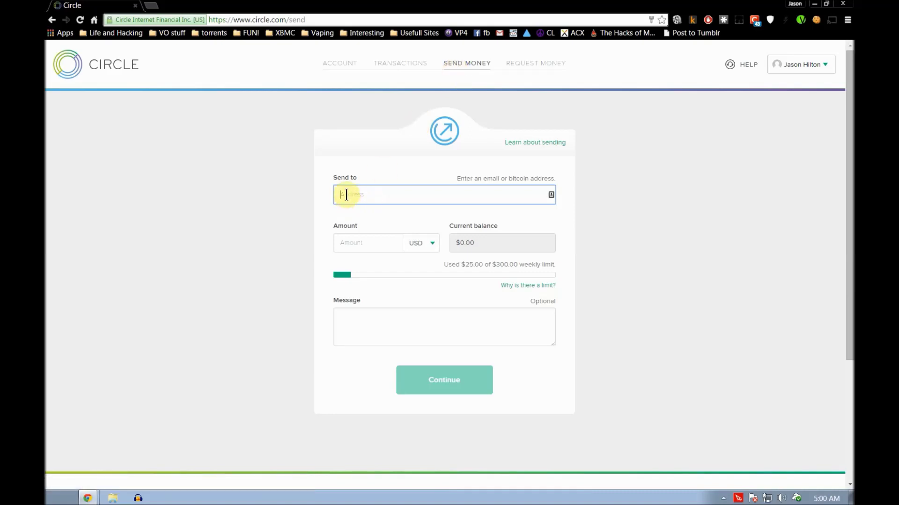
right_click(495, 194)
click(542, 262)
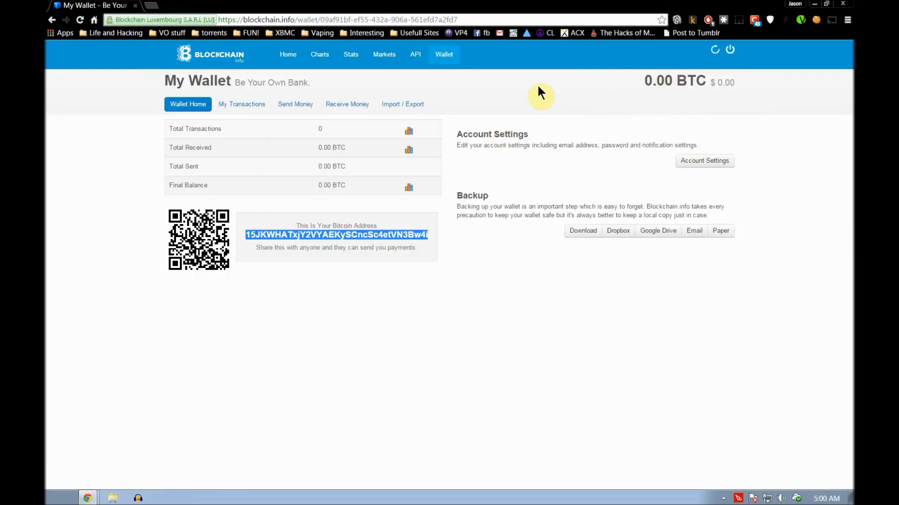
double_click(428, 6)
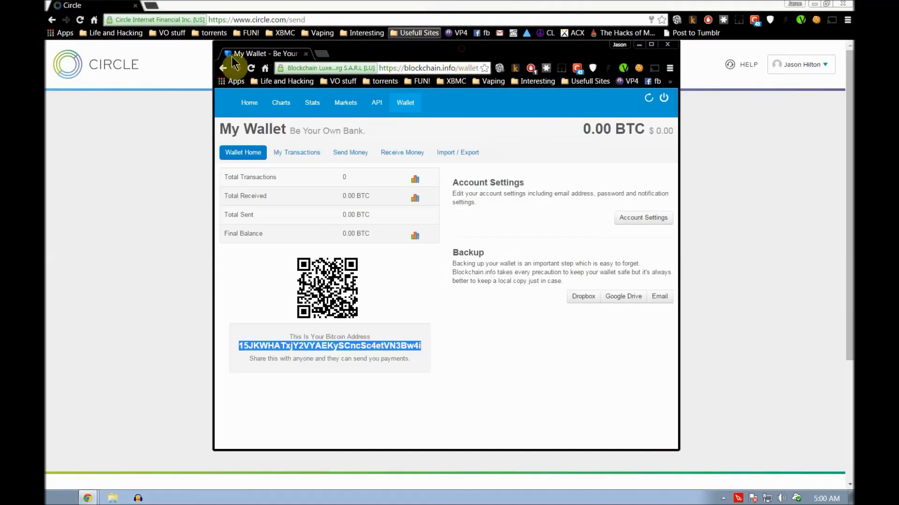
click(417, 34)
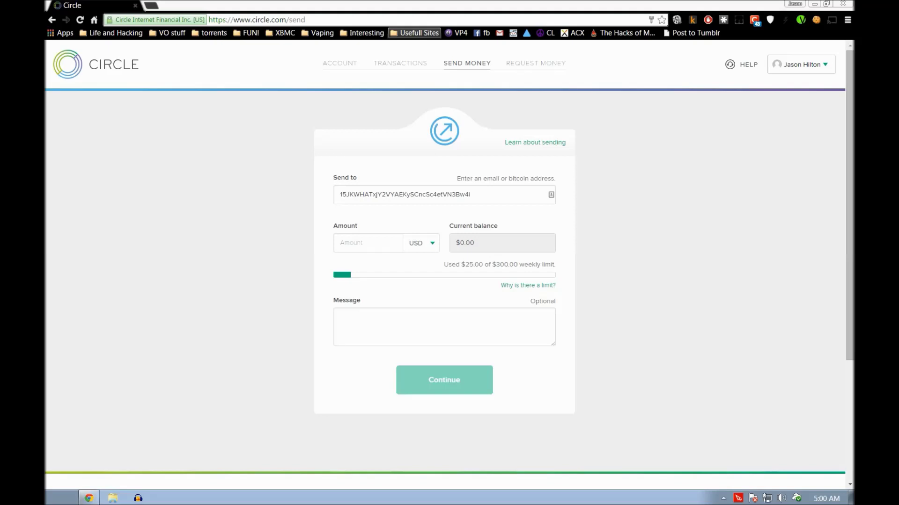